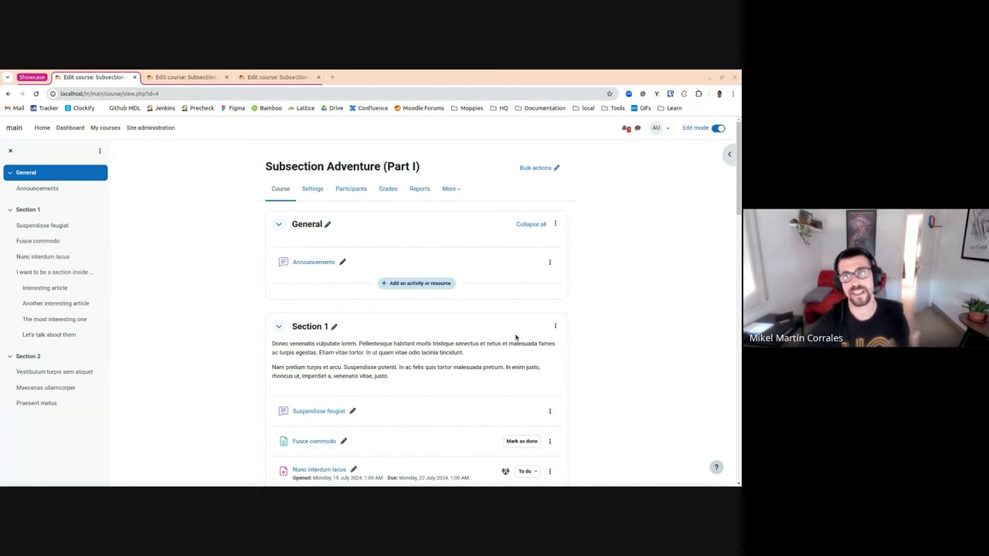
- Scroll through the Part I course page to review its nested section content
scroll(507, 336, down, 1)
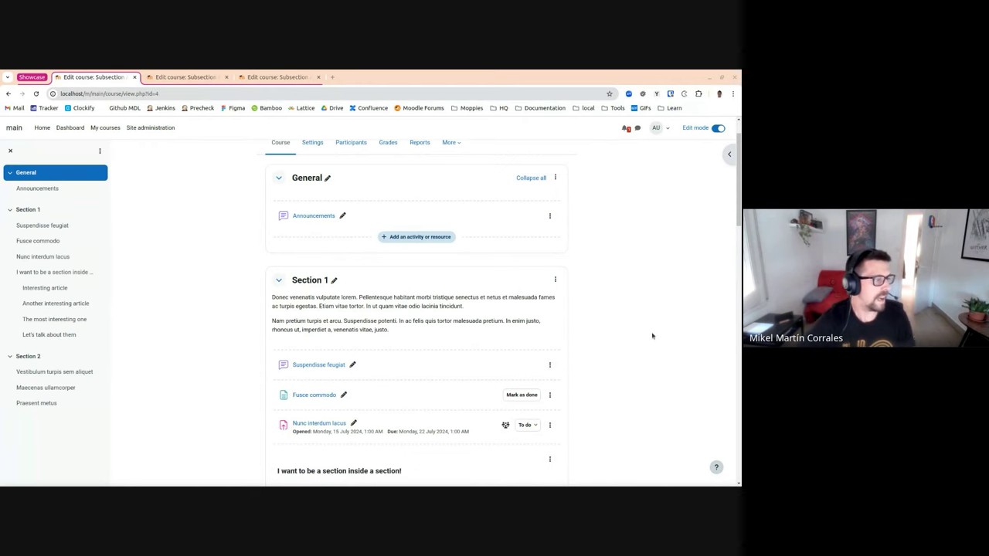
scroll(652, 335, down, 2)
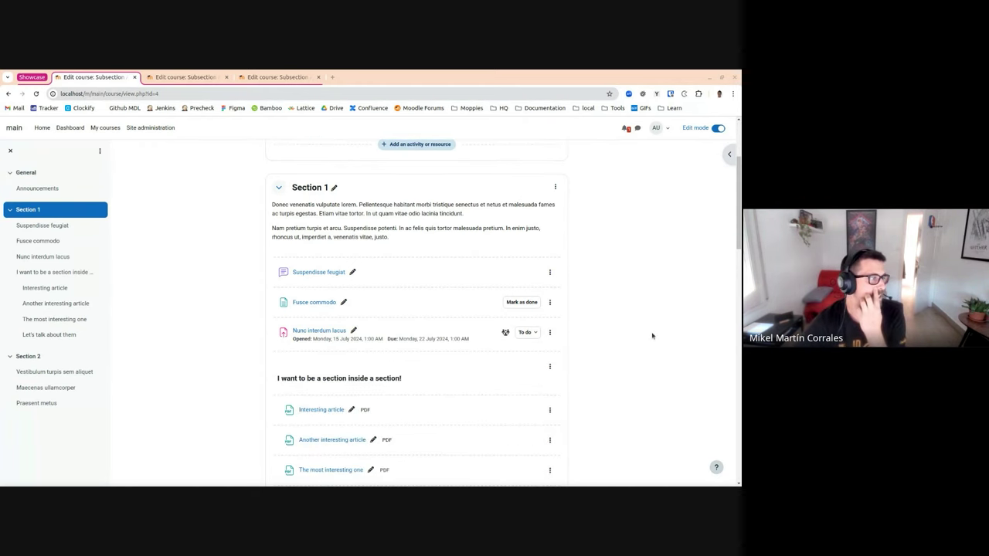
scroll(652, 335, down, 1)
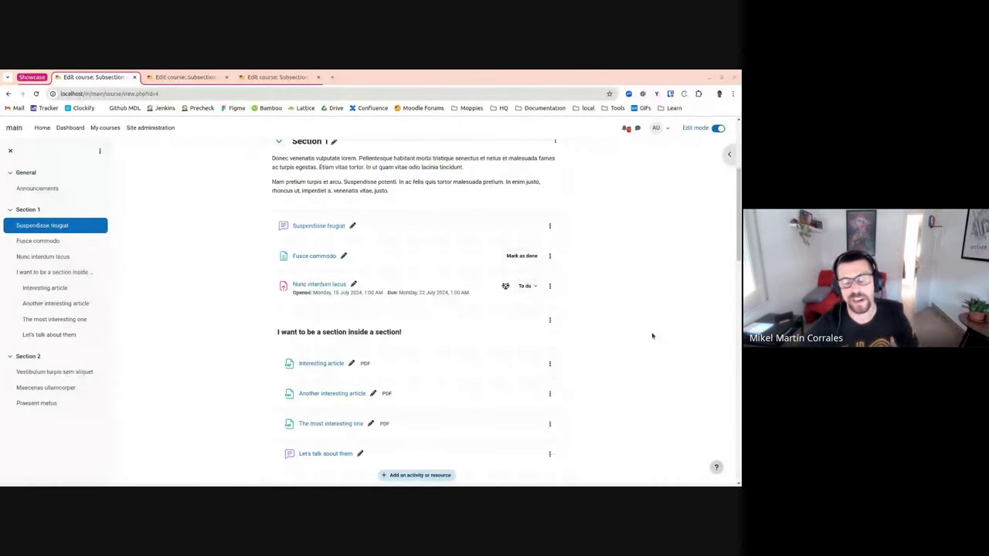
scroll(645, 330, down, 2)
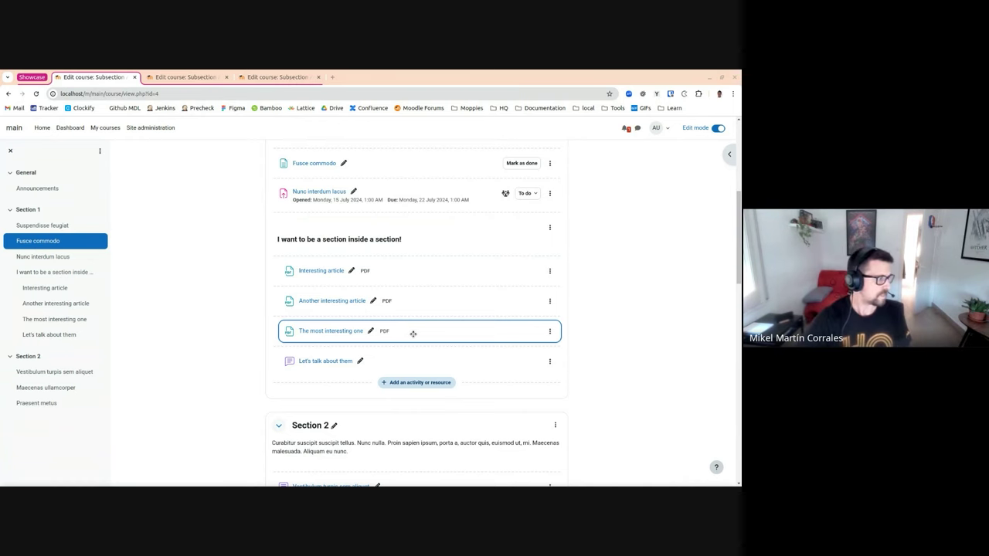
scroll(626, 363, up, 1)
scroll(625, 363, down, 1)
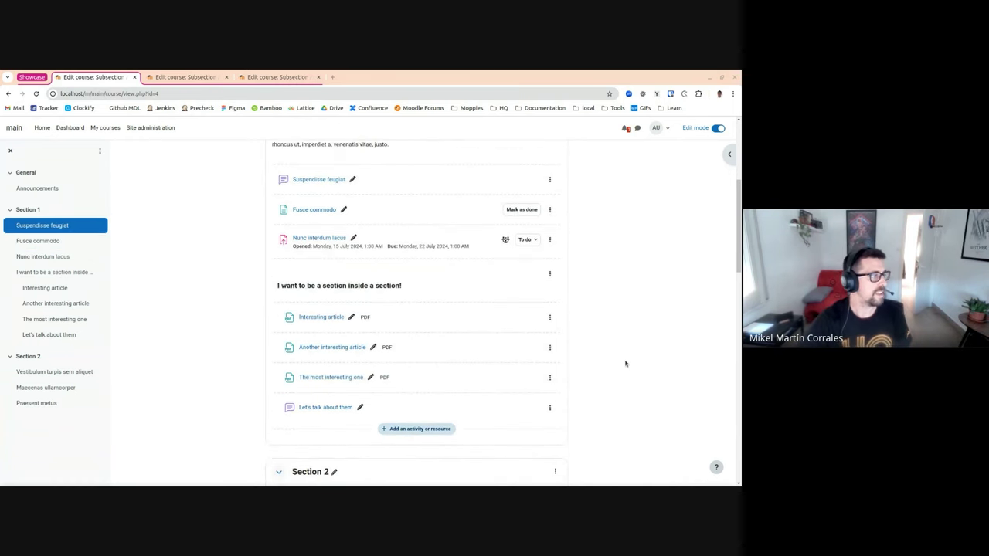
scroll(626, 363, up, 2)
- Switch to the Part II course and open 'I am a Section inside a Section?' in a background tab
click(186, 76)
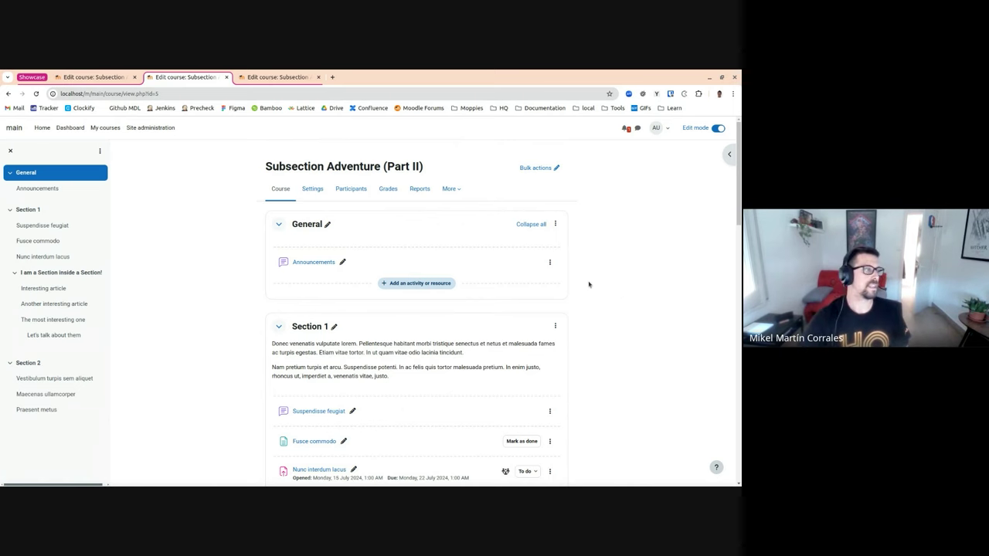
scroll(588, 285, down, 2)
scroll(397, 375, down, 1)
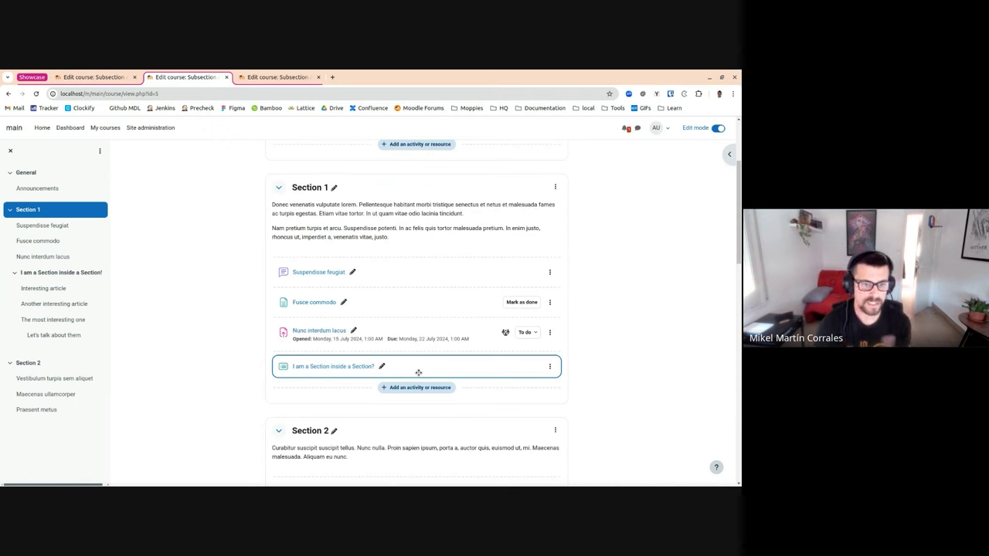
middle_click(332, 372)
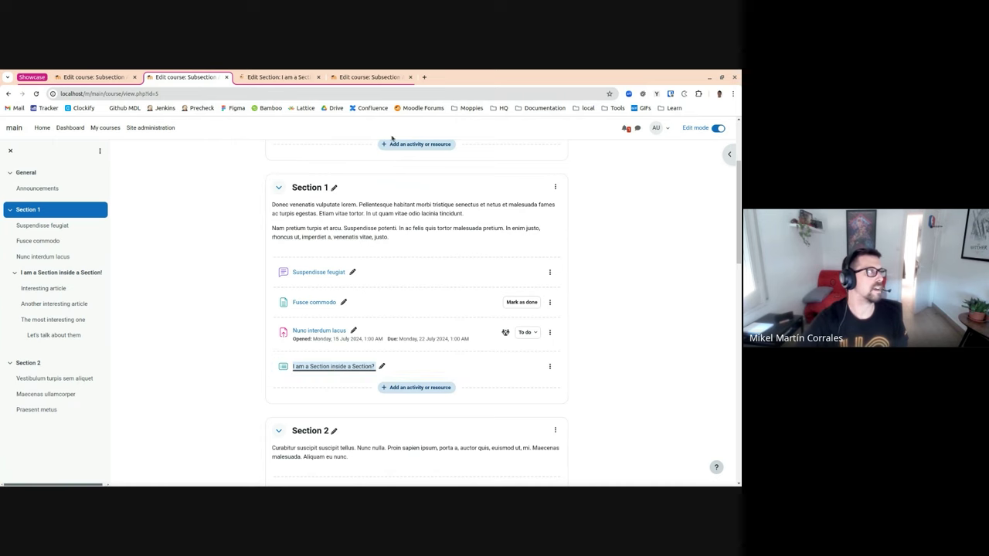
- On the subsection page, move Interesting article below Another interesting article, then close that tab
click(264, 78)
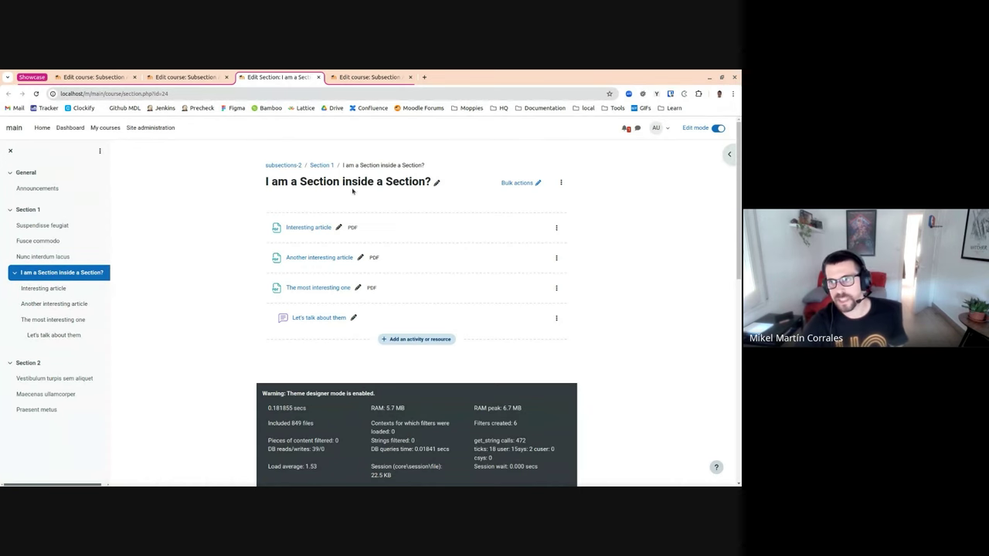
drag(375, 224, 437, 221)
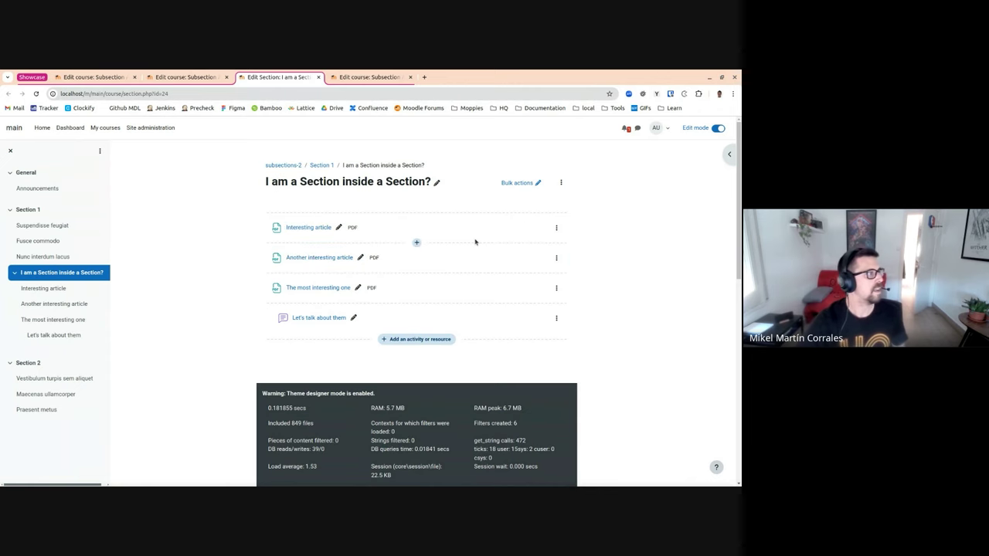
click(186, 77)
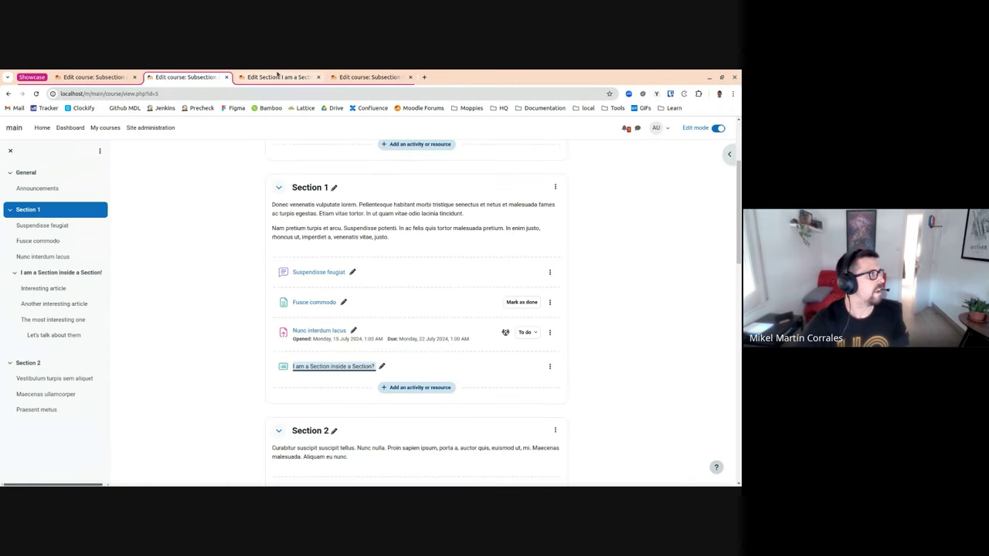
click(278, 78)
key(ctrl+w)
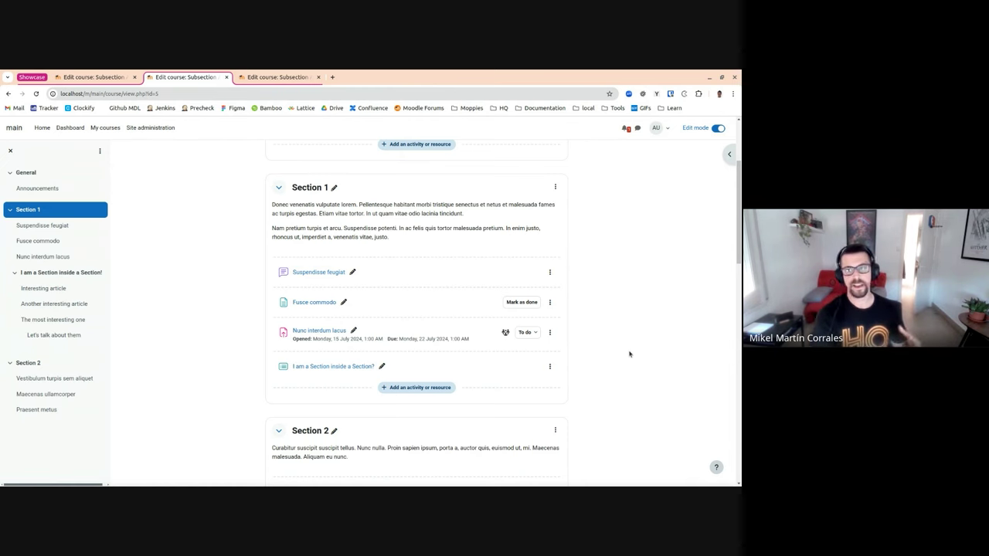
scroll(446, 356, up, 3)
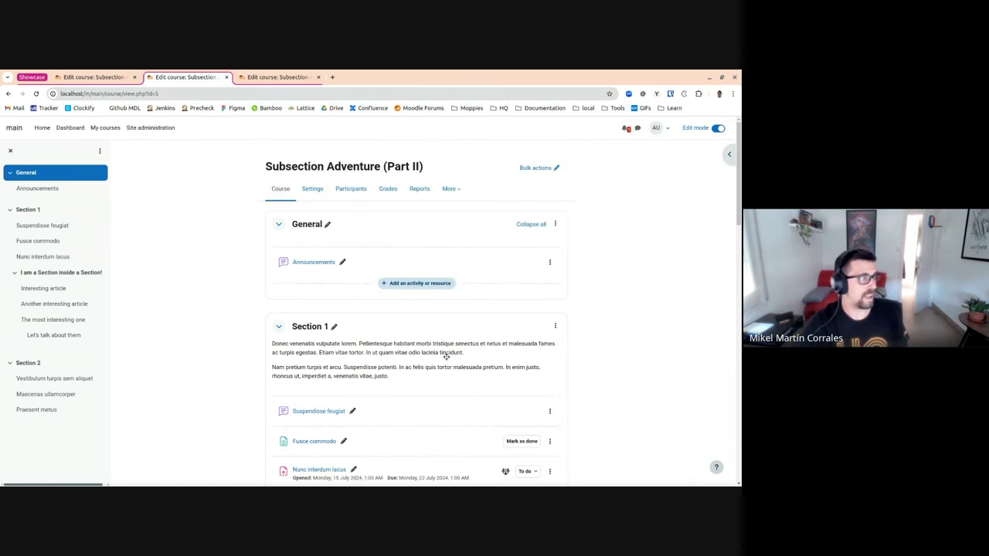
- Switch to the Part III course and open the subsection's activity chooser, dismissing it without adding anything
click(290, 80)
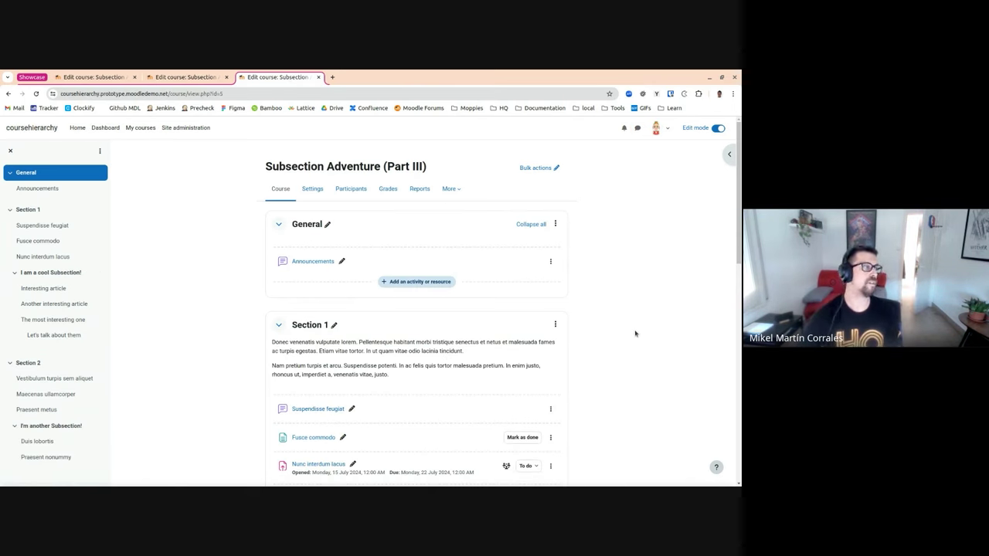
scroll(636, 334, down, 5)
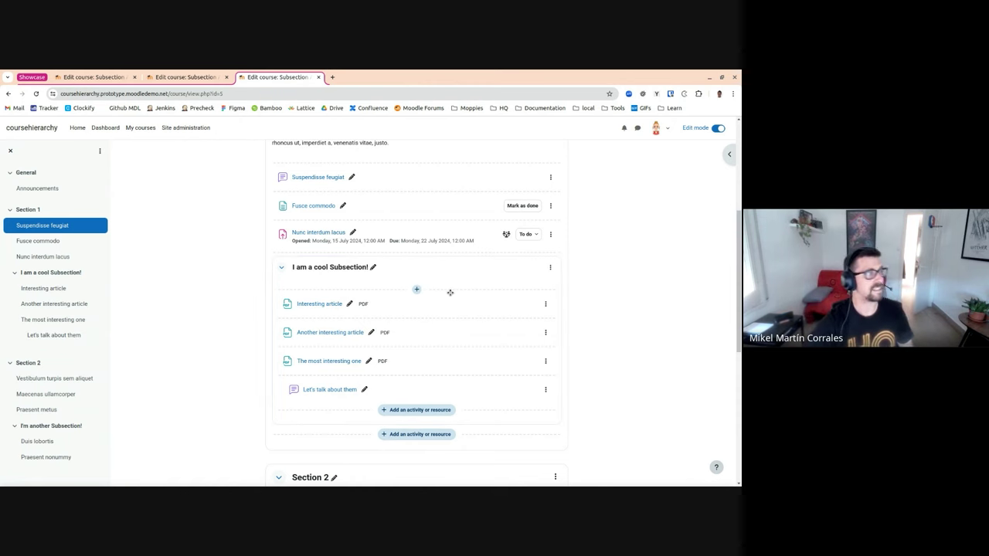
drag(404, 282, 417, 290)
click(417, 290)
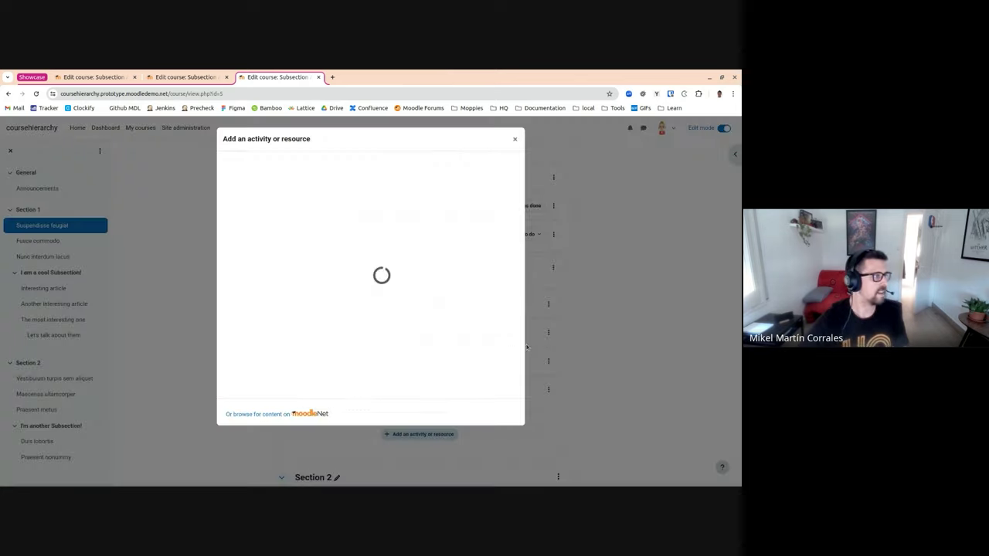
click(514, 139)
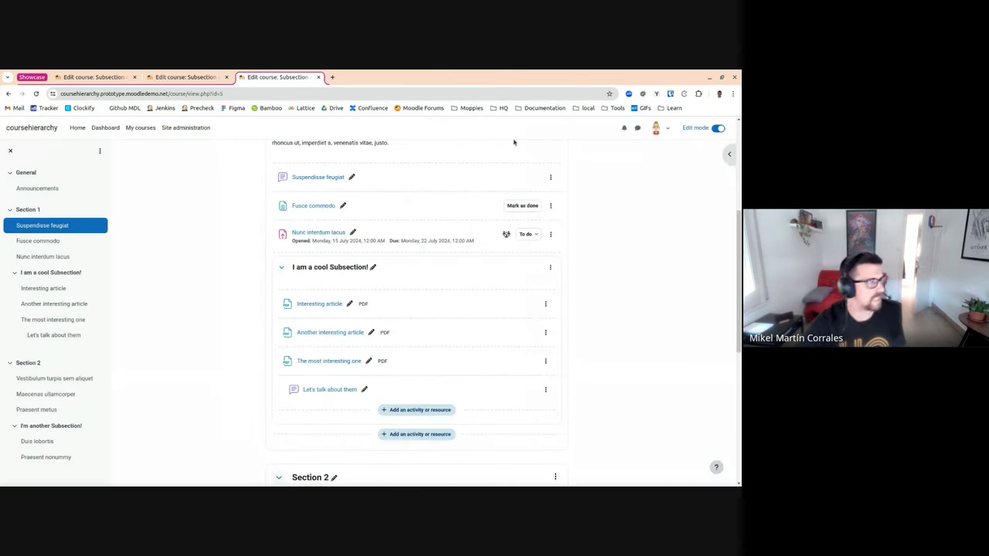
- Move Interesting article out into Section 1 and place the subsection above Nunc interdum lacus
mouse_move(441, 302)
mouse_down()
mouse_move(439, 347)
mouse_move(439, 302)
mouse_up()
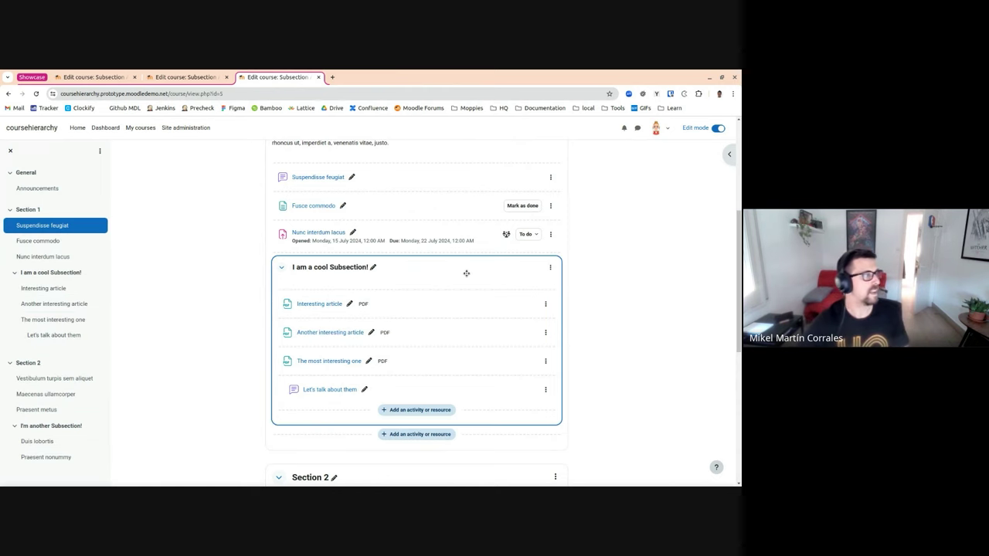
drag(401, 311, 422, 319)
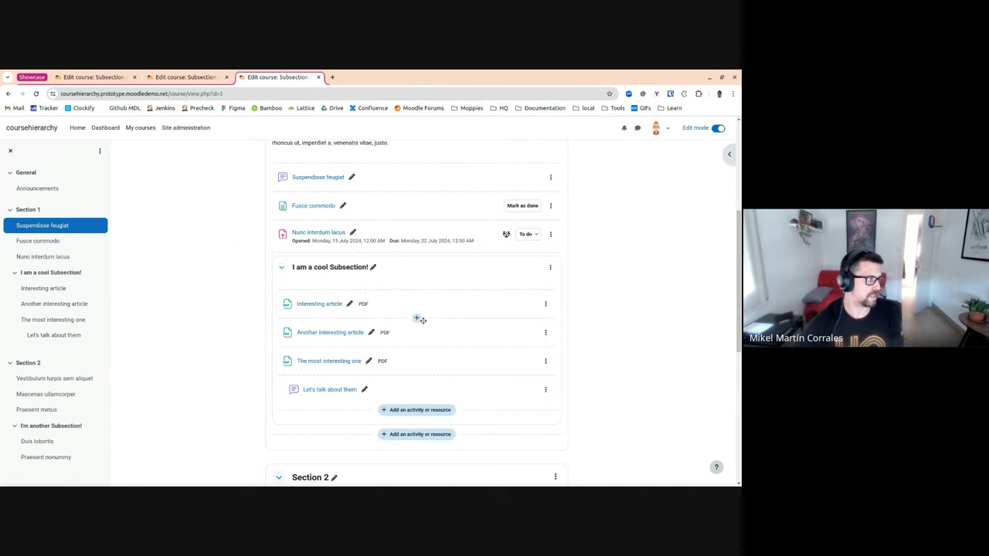
mouse_move(456, 261)
mouse_down()
mouse_move(441, 265)
mouse_move(426, 221)
mouse_move(561, 245)
mouse_up()
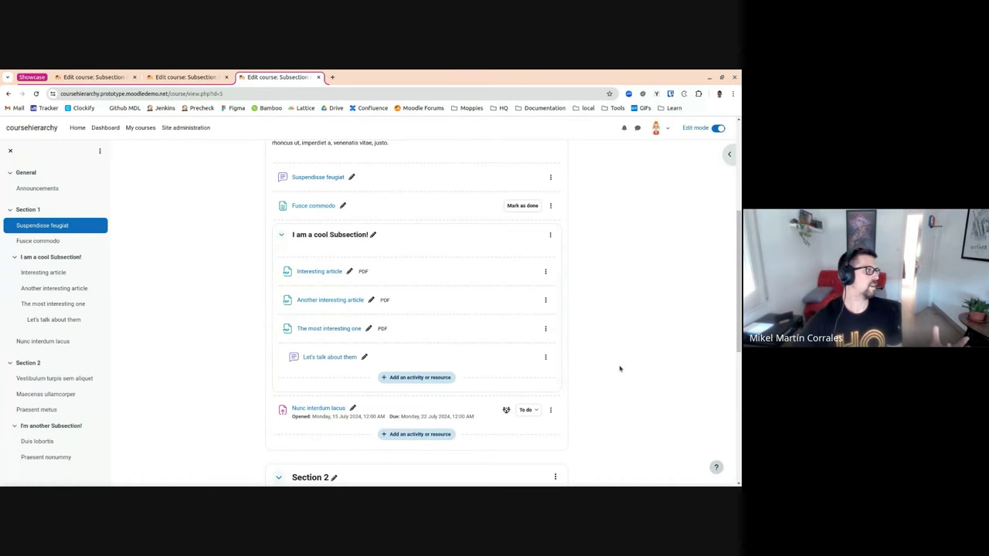
scroll(592, 349, up, 1)
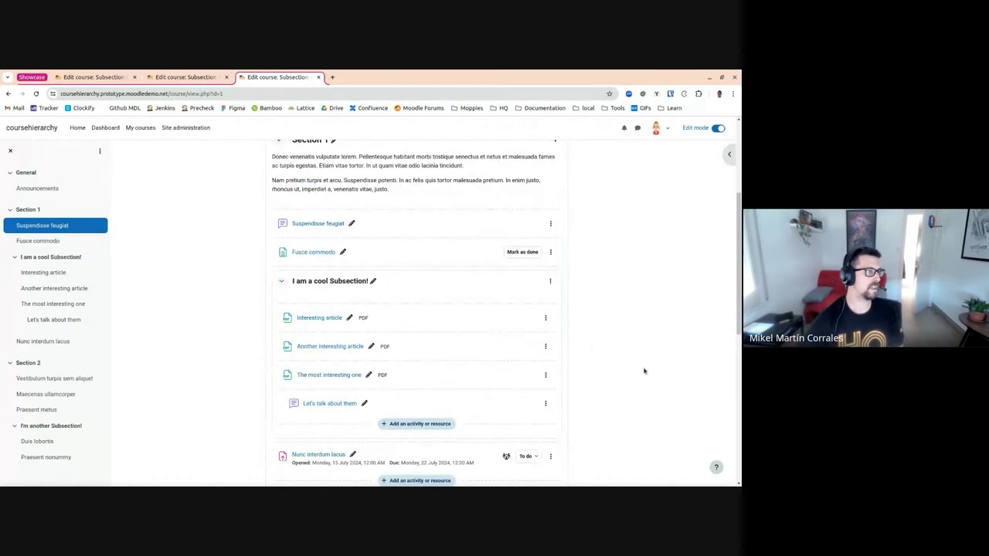
- Turn editing off and collapse, then re-expand, 'I am a cool Subsection!' in the student view
click(718, 129)
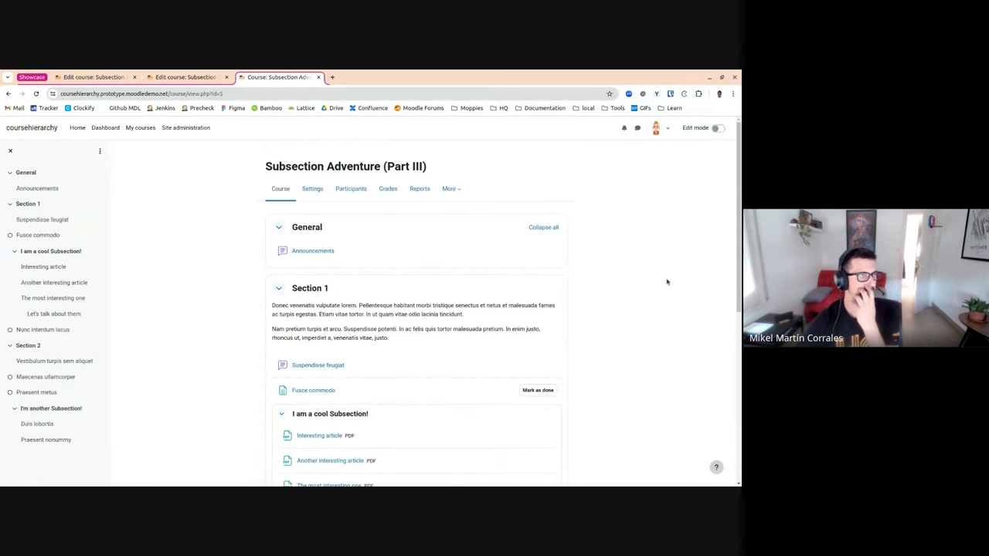
scroll(666, 281, down, 1)
scroll(667, 282, down, 1)
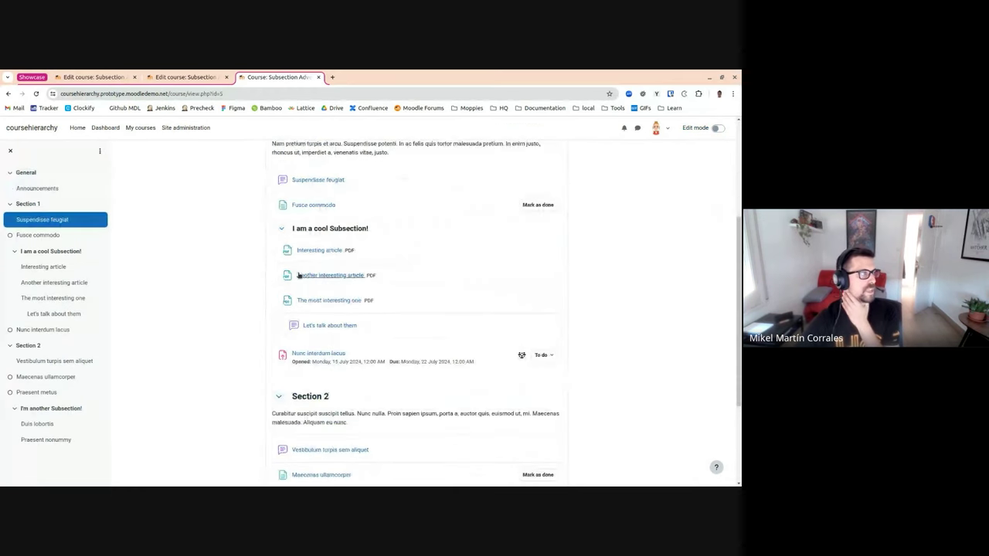
click(281, 229)
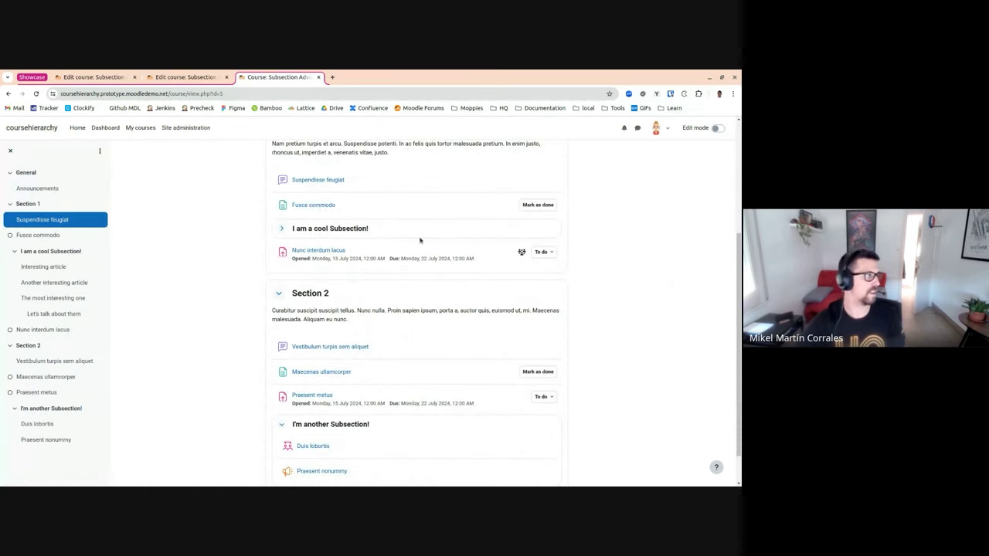
click(281, 229)
- Turn editing back on and bring up Section 1's actions menu
click(717, 127)
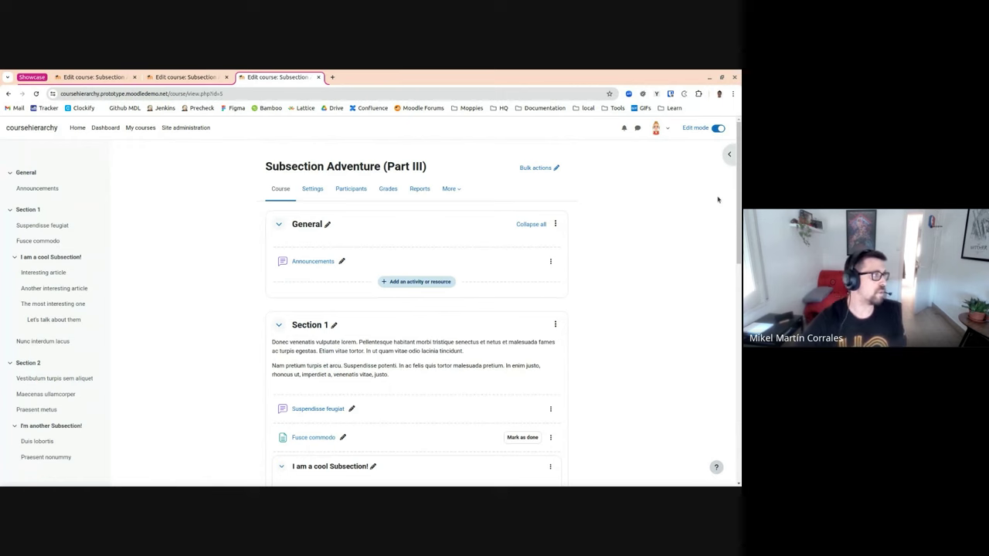
scroll(718, 199, down, 3)
click(556, 186)
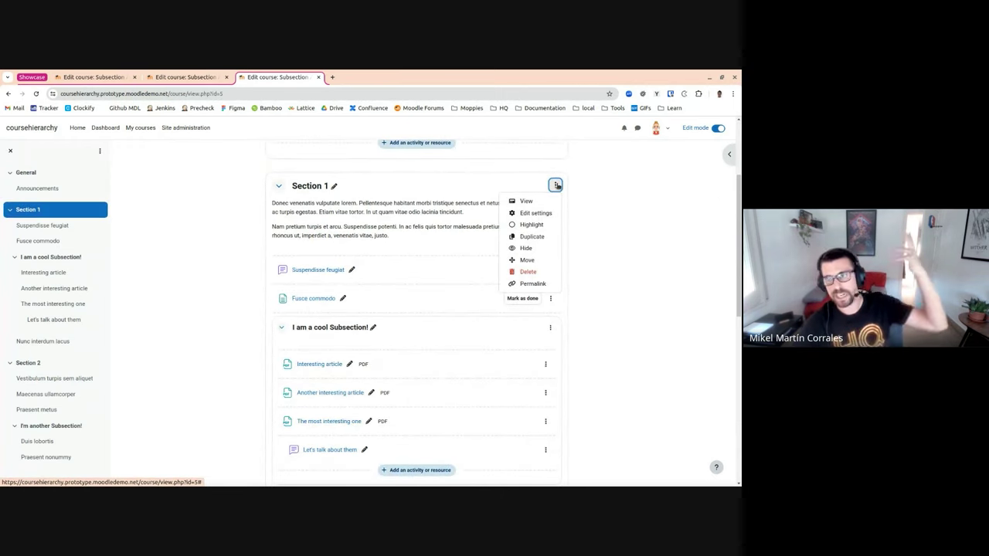
- From Section 1's own page, drag the subsection into Section 2 before 'I'm another Subsection!', then return to the course
click(546, 202)
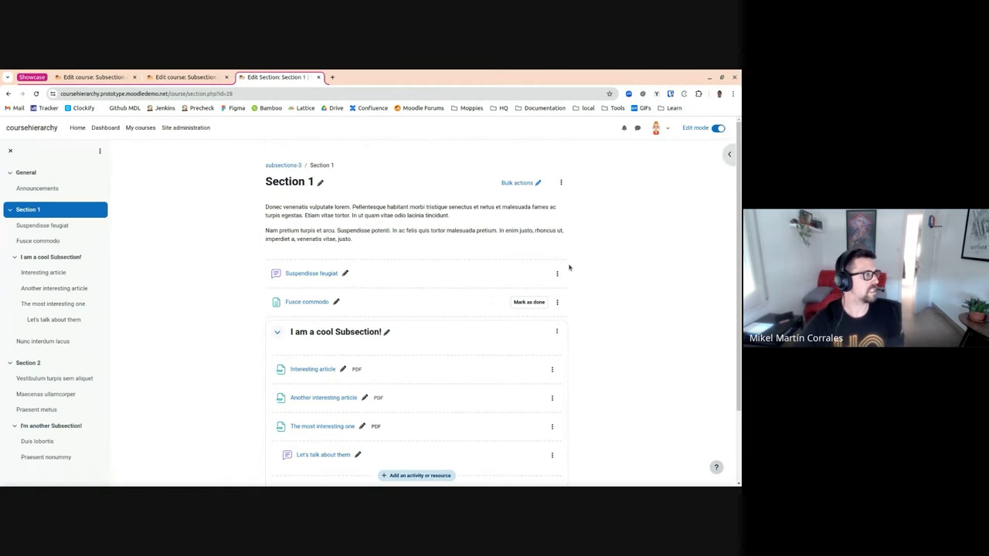
scroll(292, 259, down, 2)
drag(292, 260, 466, 295)
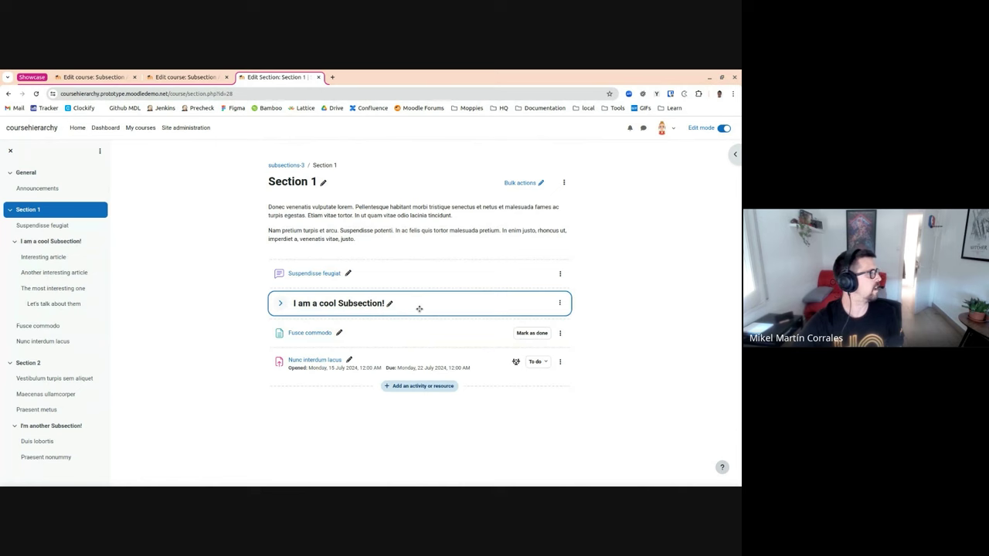
drag(419, 308, 47, 422)
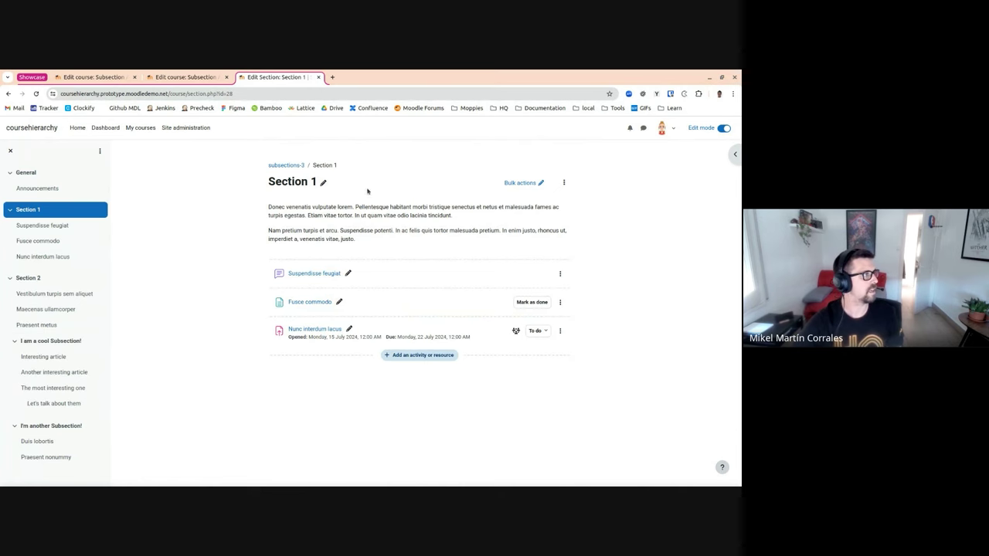
click(288, 167)
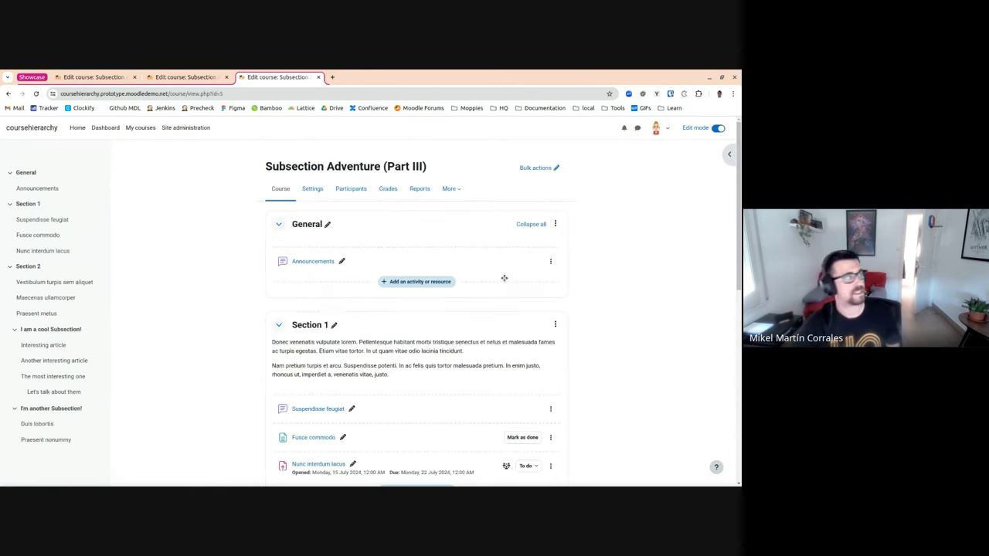
- Expand 'I am a cool Subsection!' in Section 2, view it on its own page, and open Interesting article's actions
scroll(494, 292, down, 10)
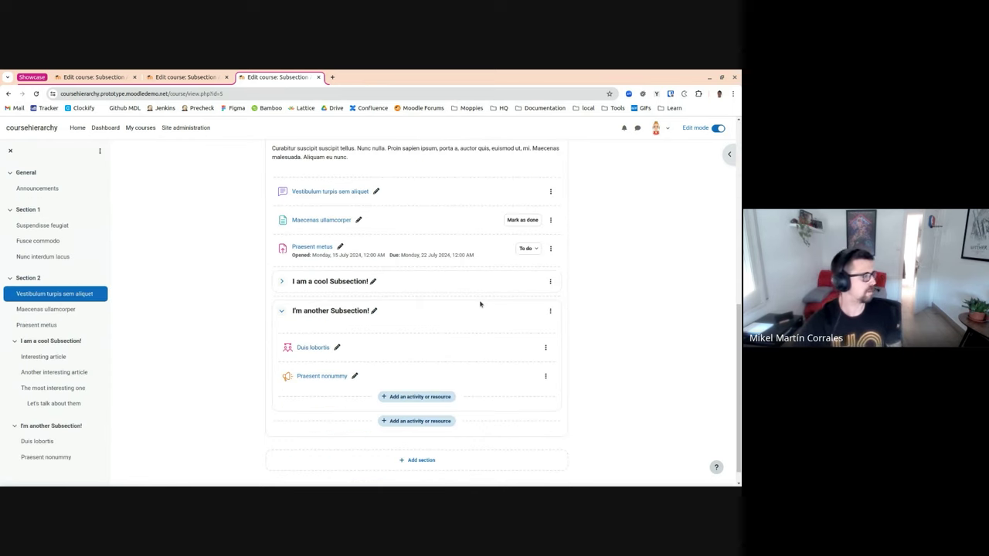
click(281, 264)
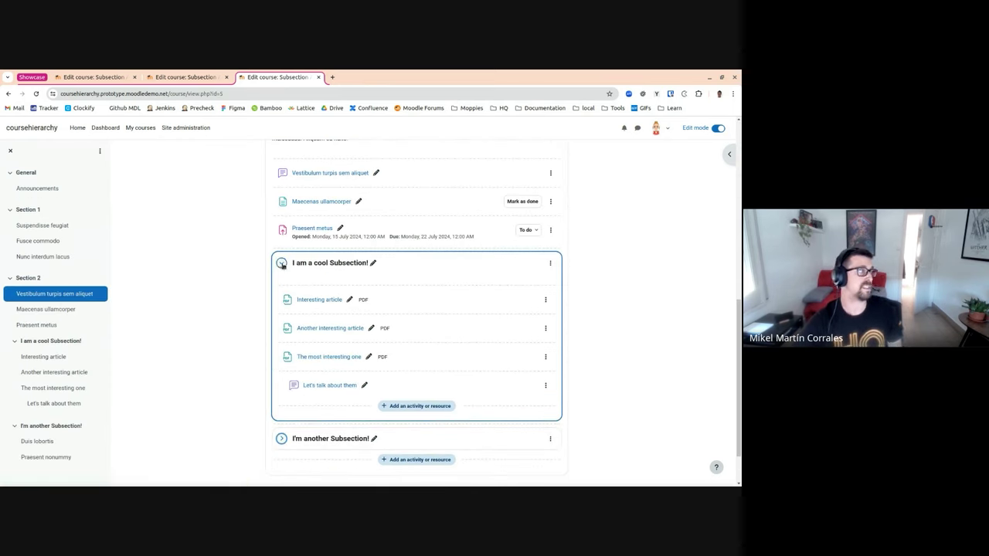
click(550, 265)
click(541, 278)
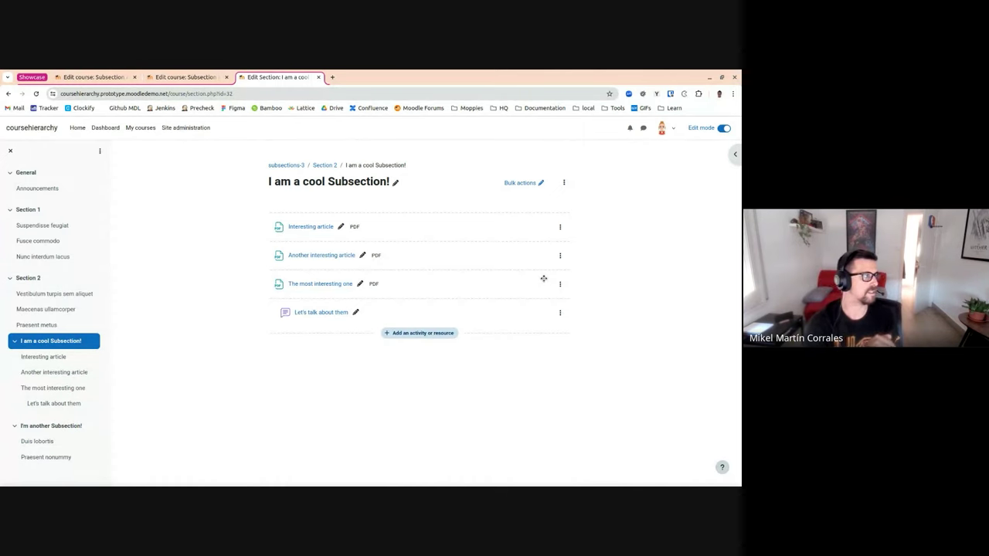
click(560, 227)
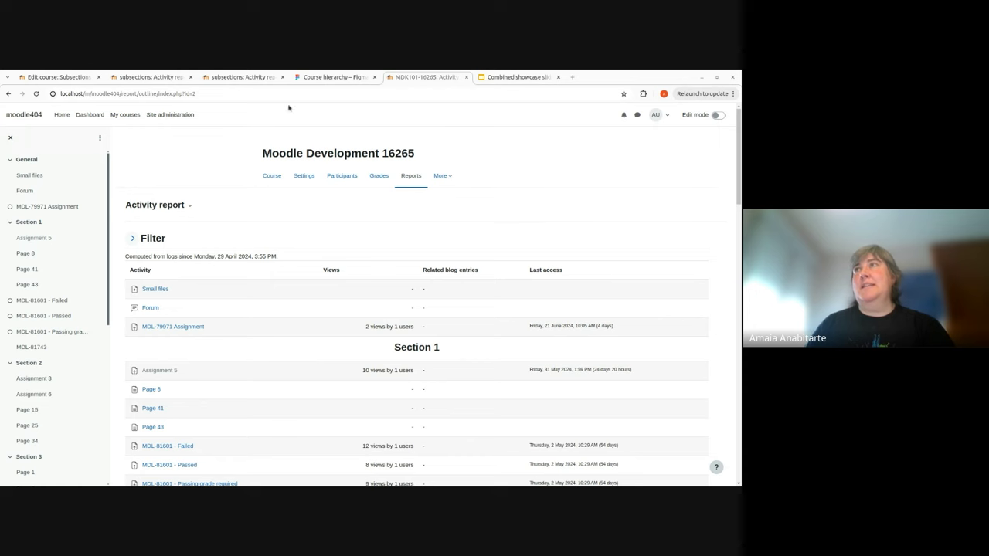
click(154, 78)
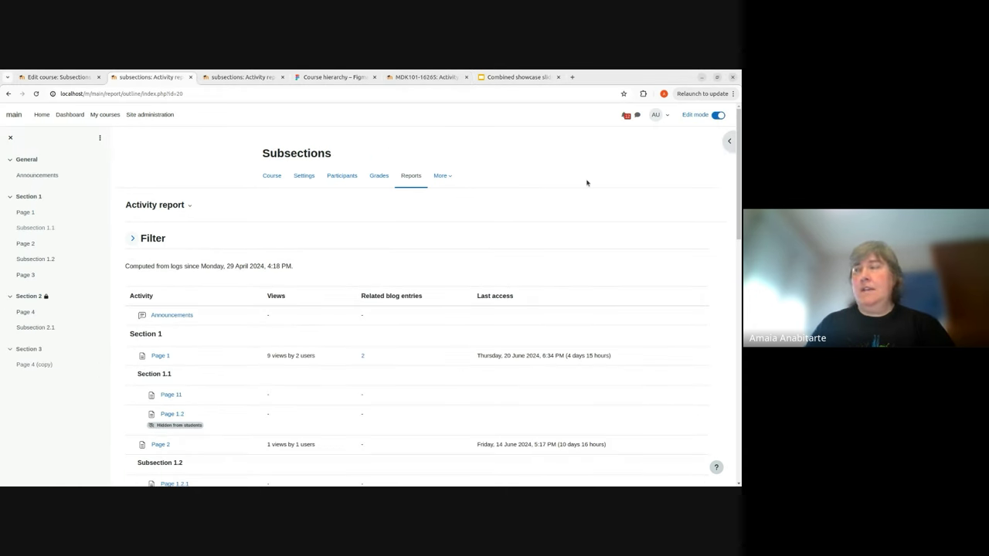
scroll(267, 286, down, 1)
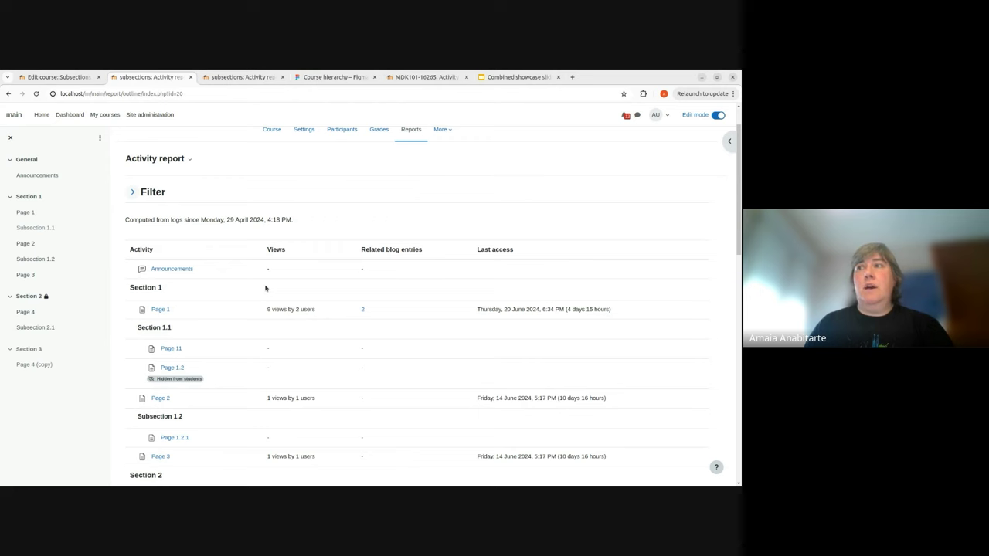
scroll(185, 392, down, 1)
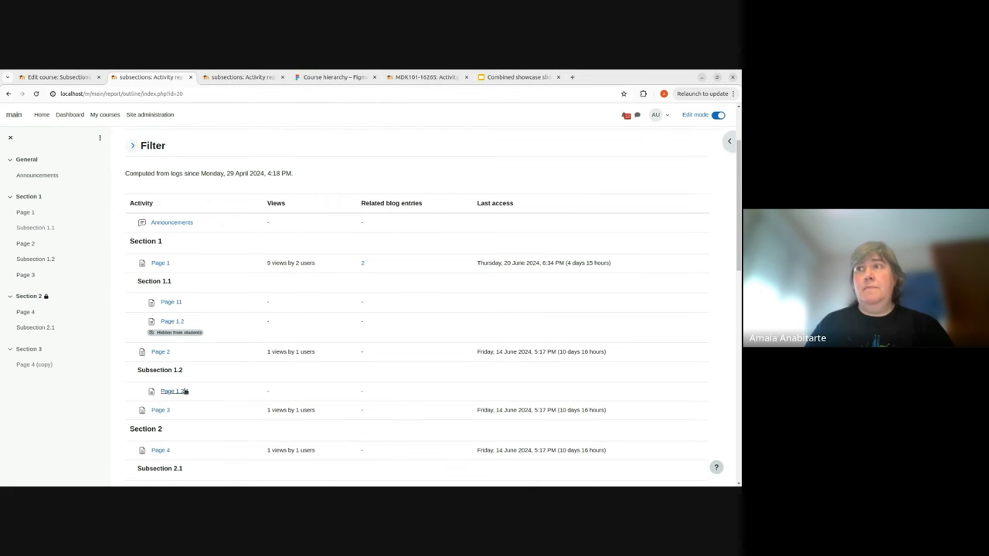